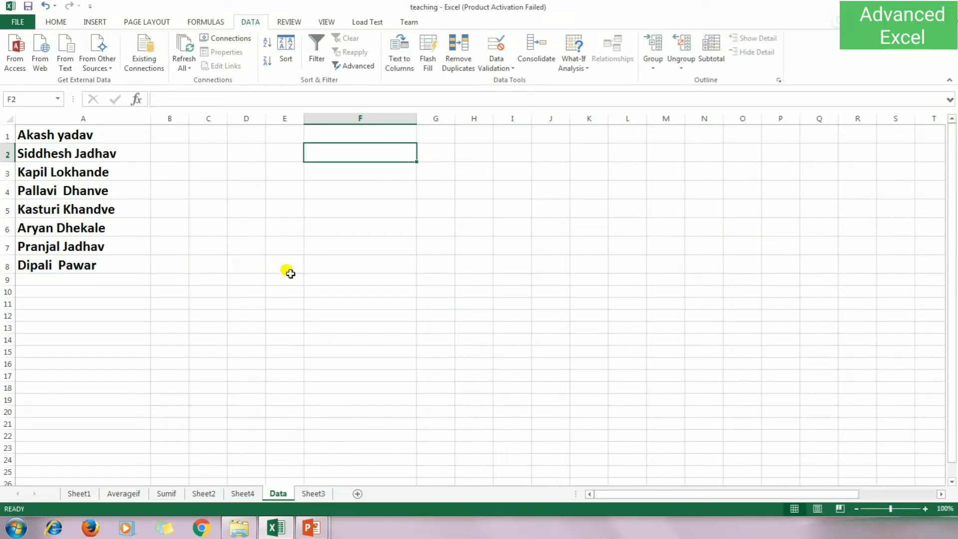
# Select the first name in A1 and scroll through the names list
pyautogui.click(130, 139)
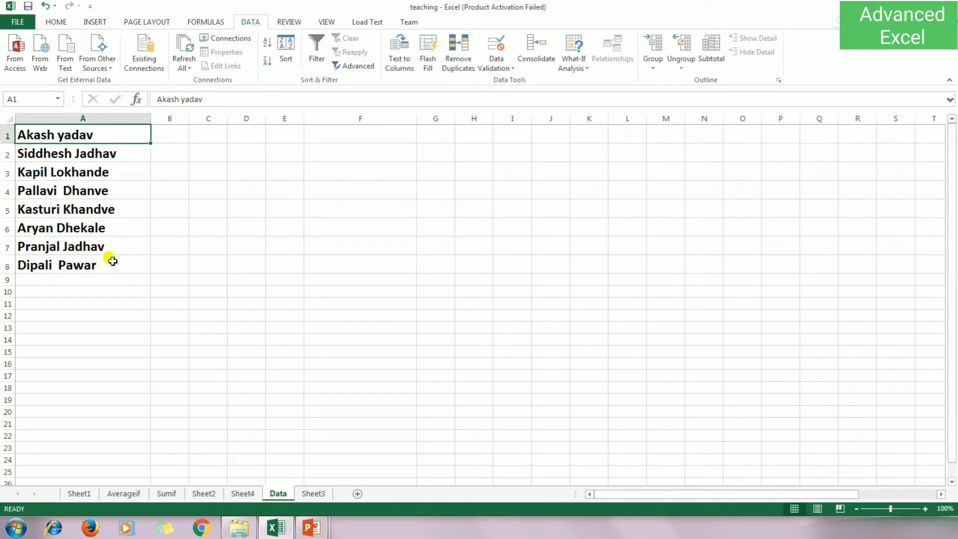
pyautogui.scroll(-7, 100, 295)
pyautogui.scroll(-1, 103, 340)
pyautogui.scroll(7, 101, 339)
# Select cell F3 and bring up the Data Validation options on the Data tab
pyautogui.click(321, 153)
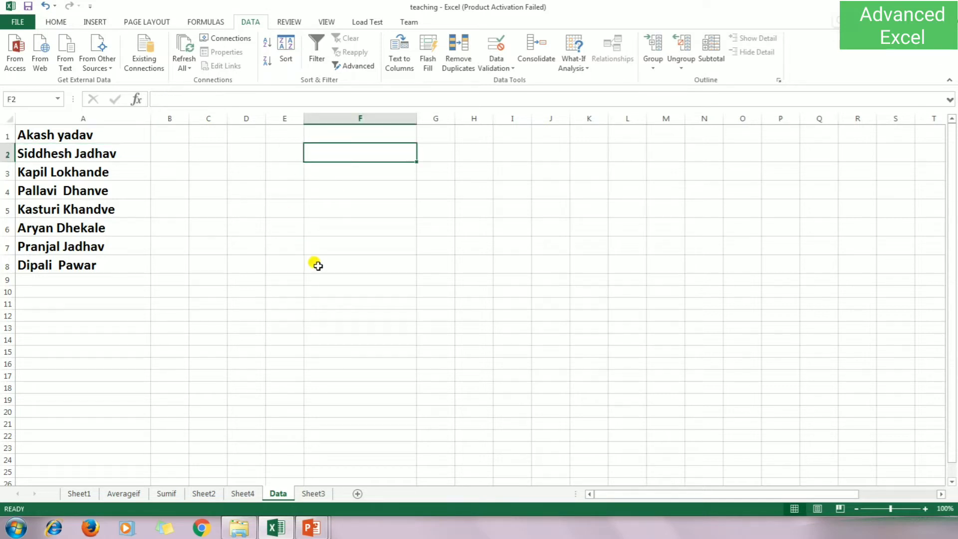
pyautogui.click(344, 173)
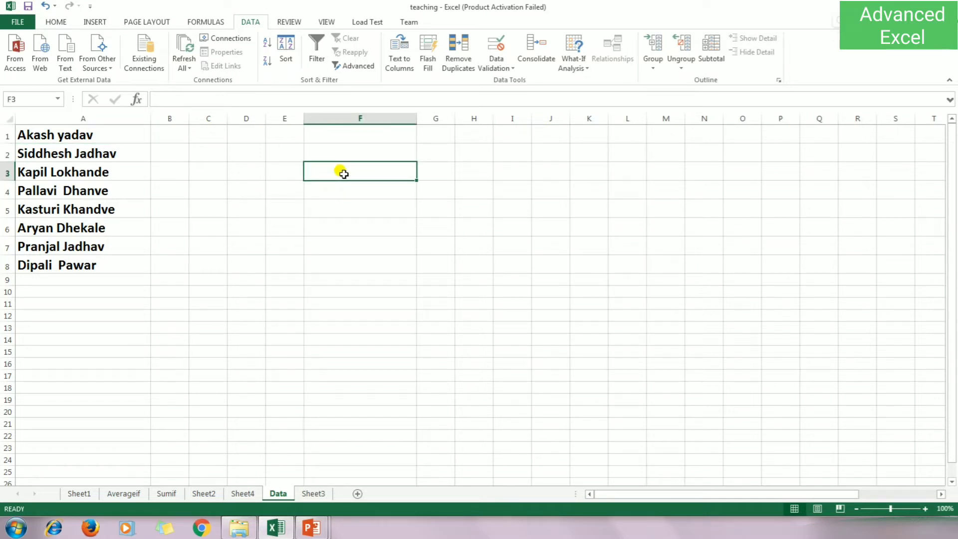
pyautogui.click(55, 22)
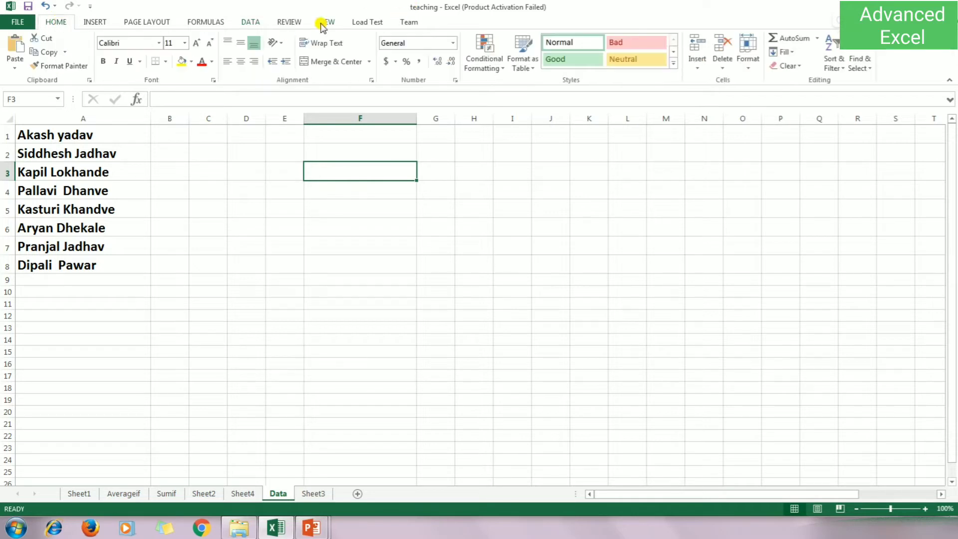
pyautogui.click(252, 22)
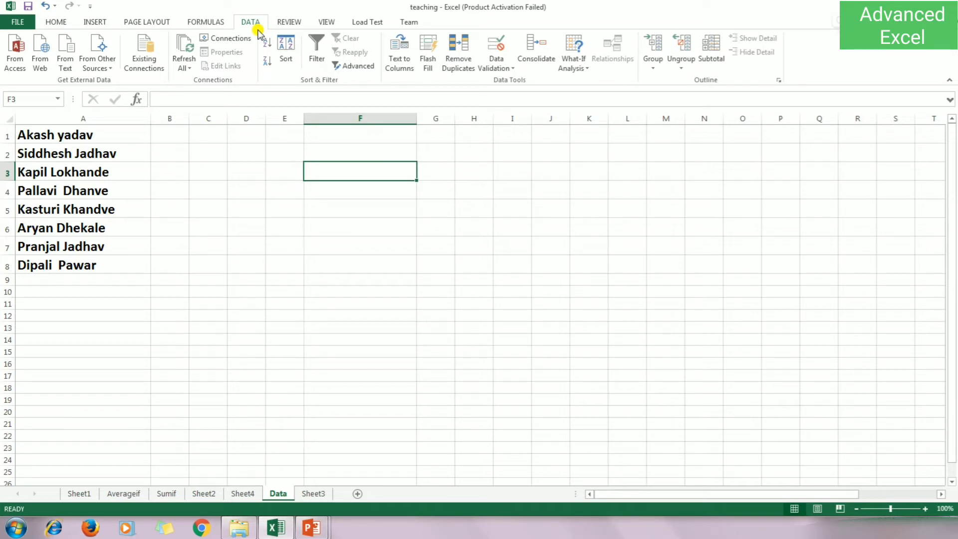
pyautogui.click(505, 72)
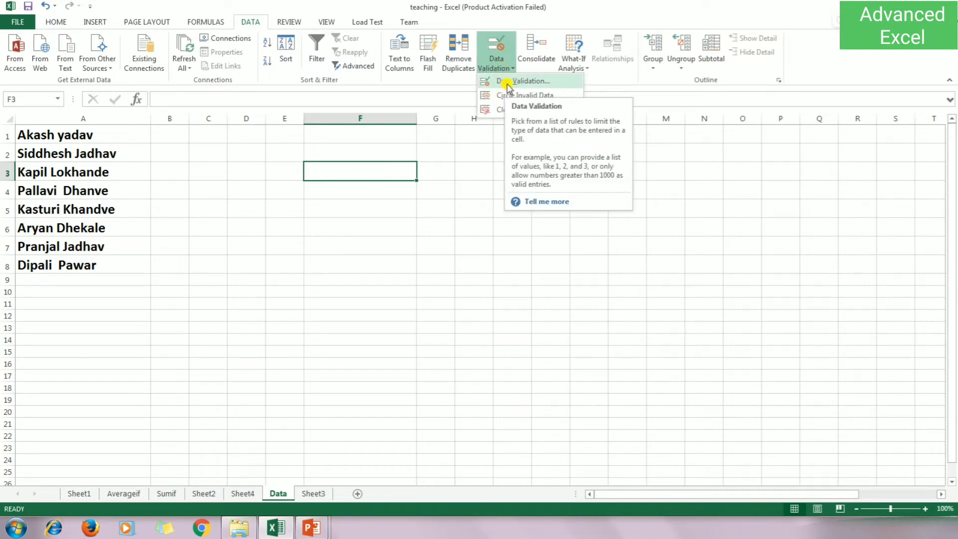
# Give F3 a List data validation with the names in A1:A8 as its source
pyautogui.click(563, 81)
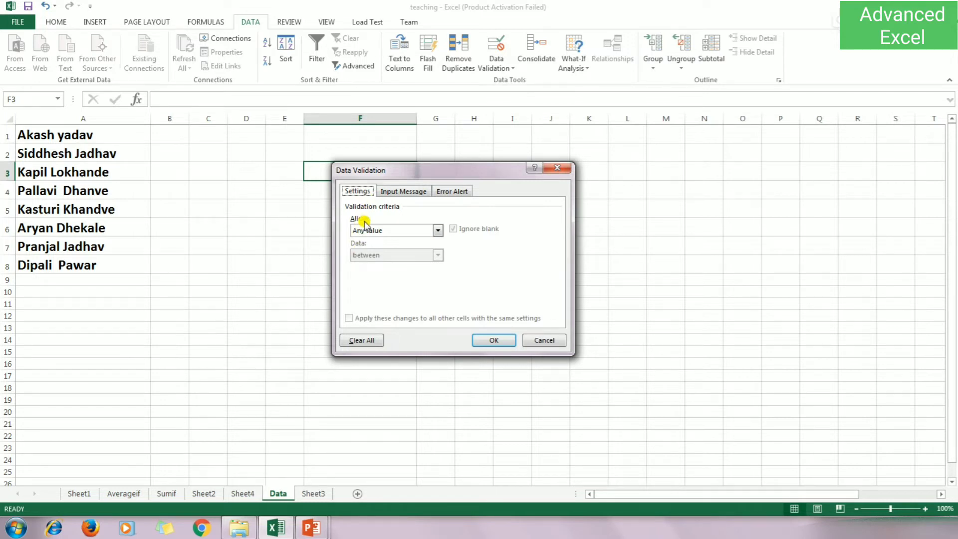
pyautogui.click(439, 231)
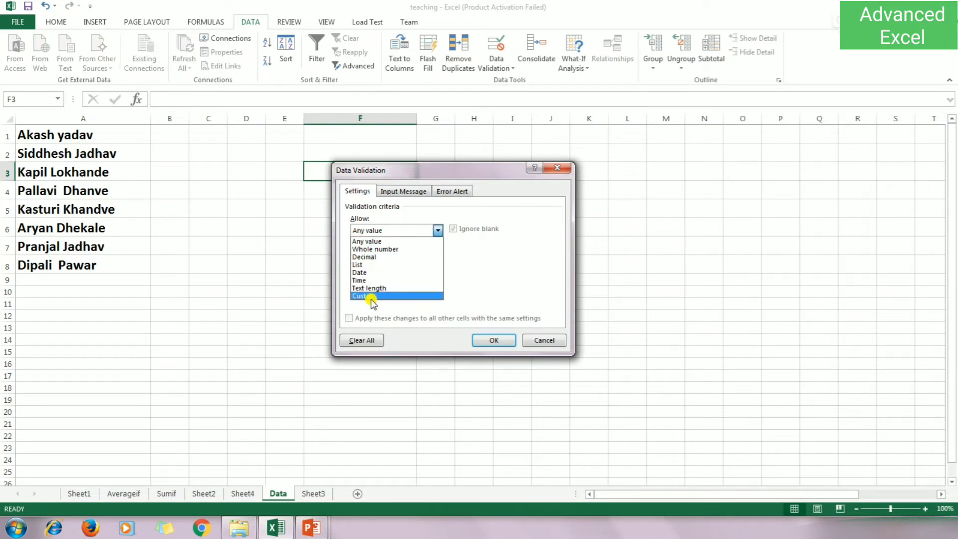
pyautogui.click(384, 266)
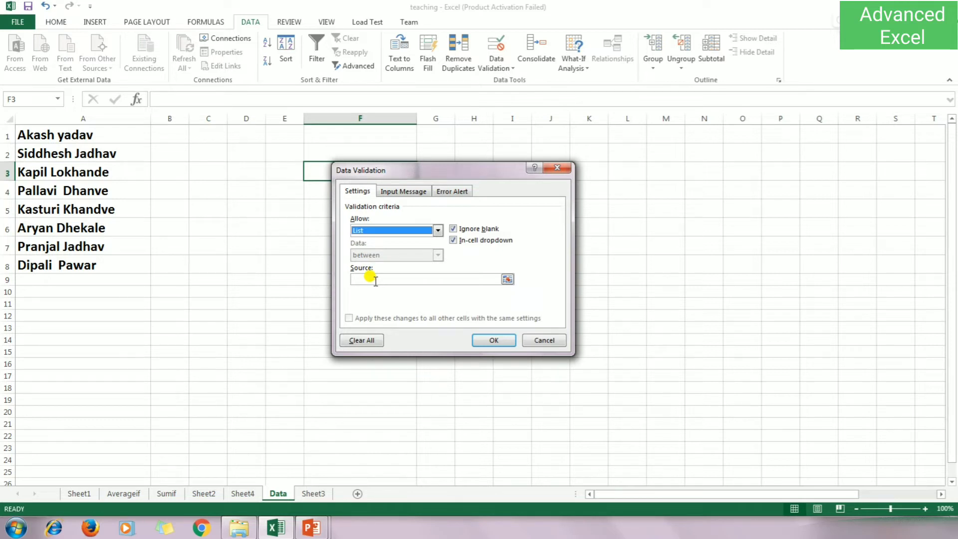
pyautogui.click(370, 277)
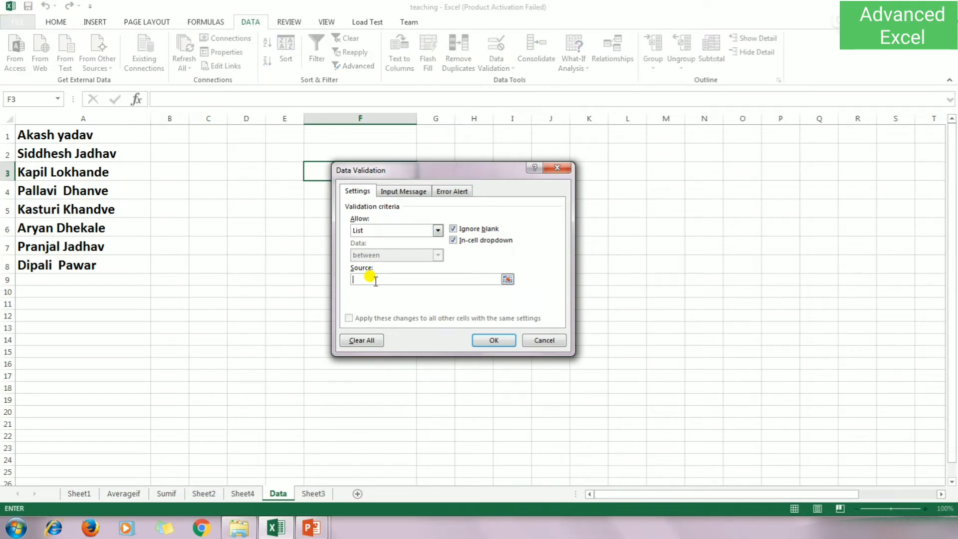
pyautogui.click(58, 134)
pyautogui.moveTo(59, 134); pyautogui.dragTo(59, 264)
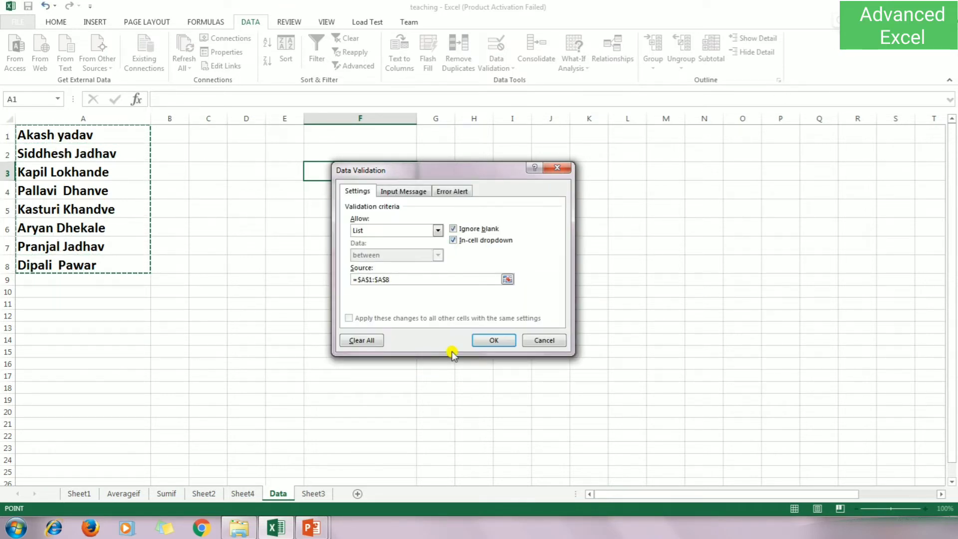
pyautogui.click(494, 341)
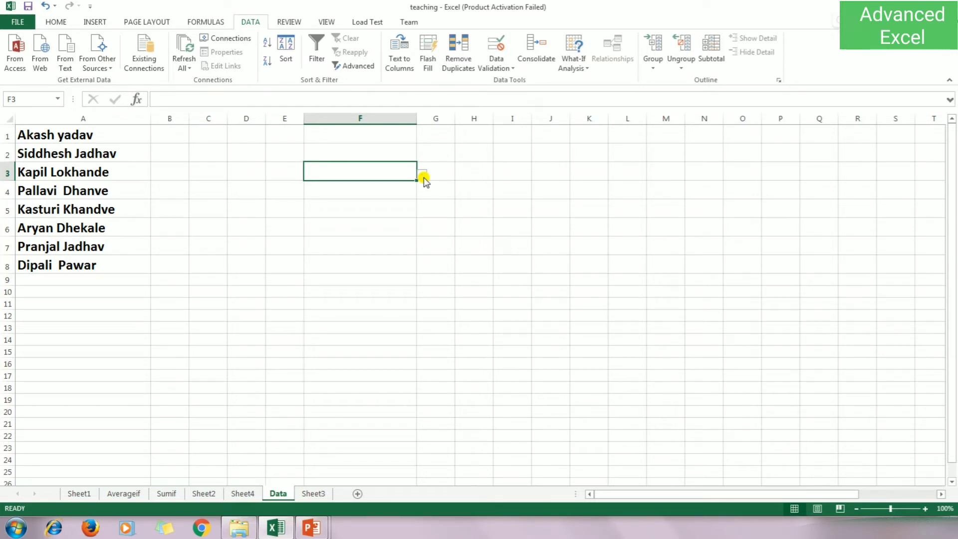
pyautogui.click(422, 175)
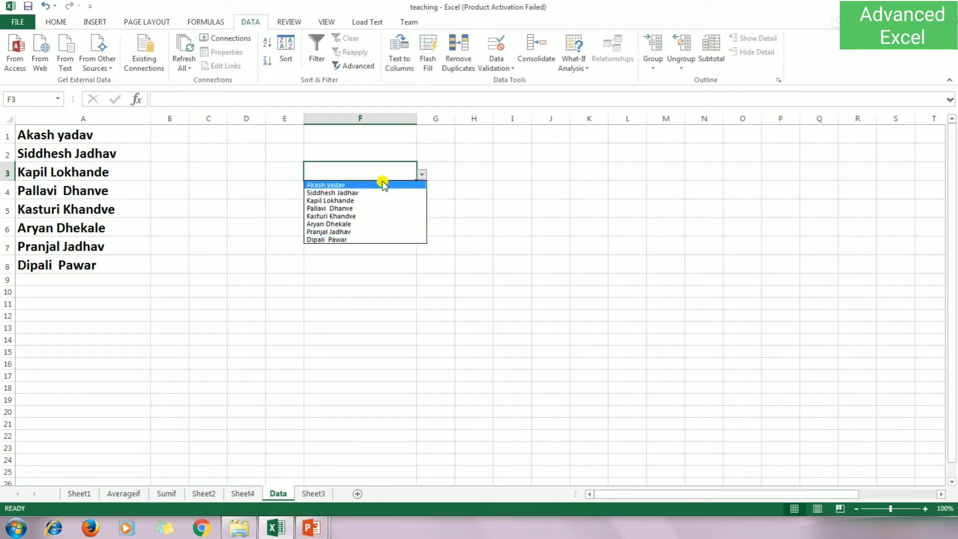
pyautogui.press('Escape')
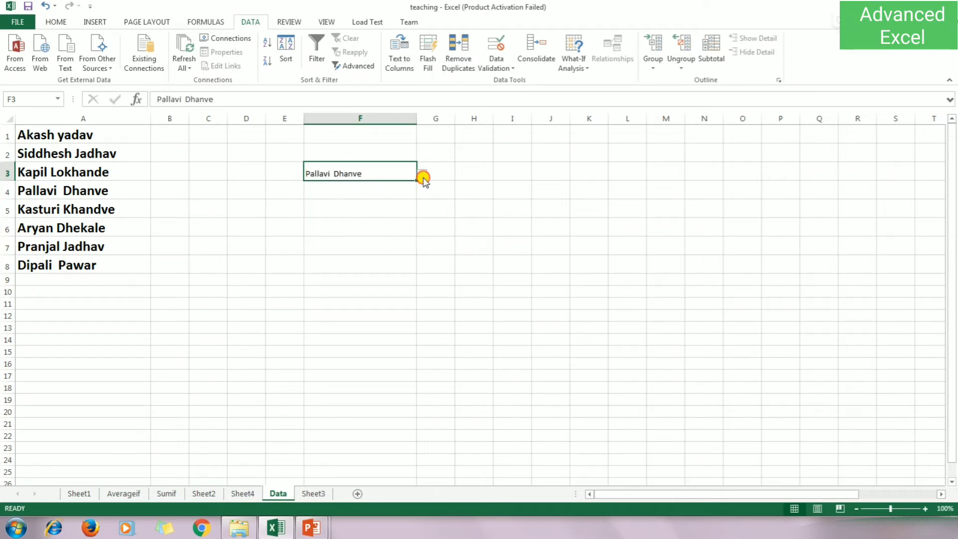
pyautogui.click(423, 175)
pyautogui.click(356, 228)
pyautogui.click(428, 175)
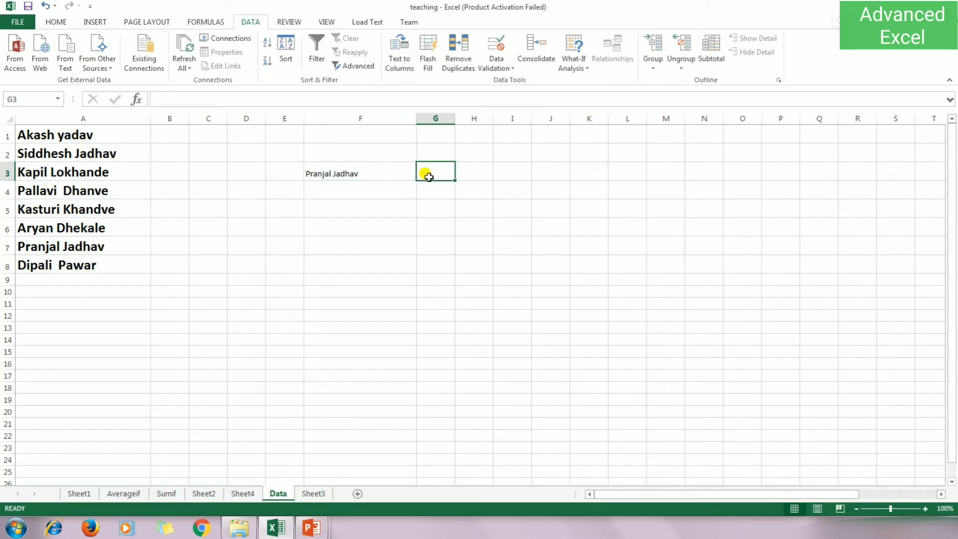
pyautogui.click(359, 180)
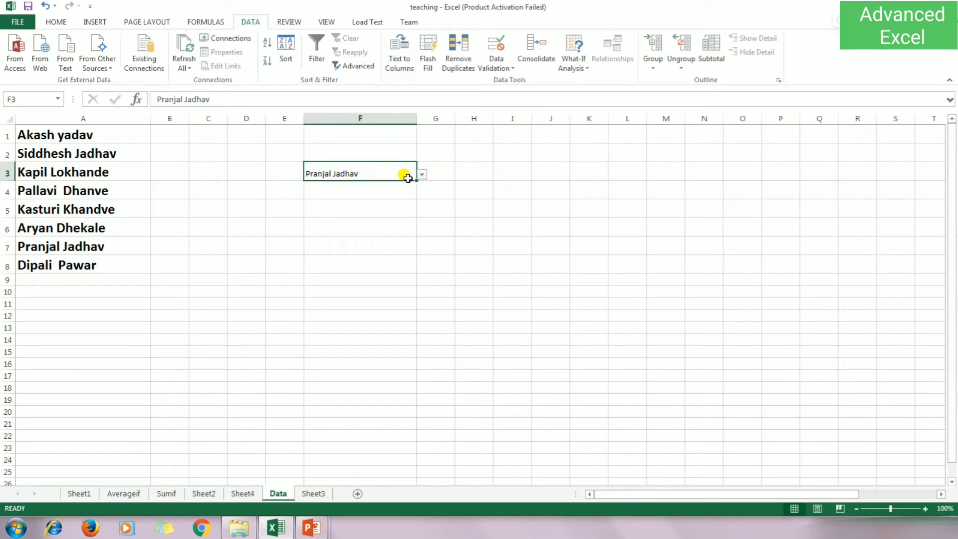
pyautogui.click(66, 281)
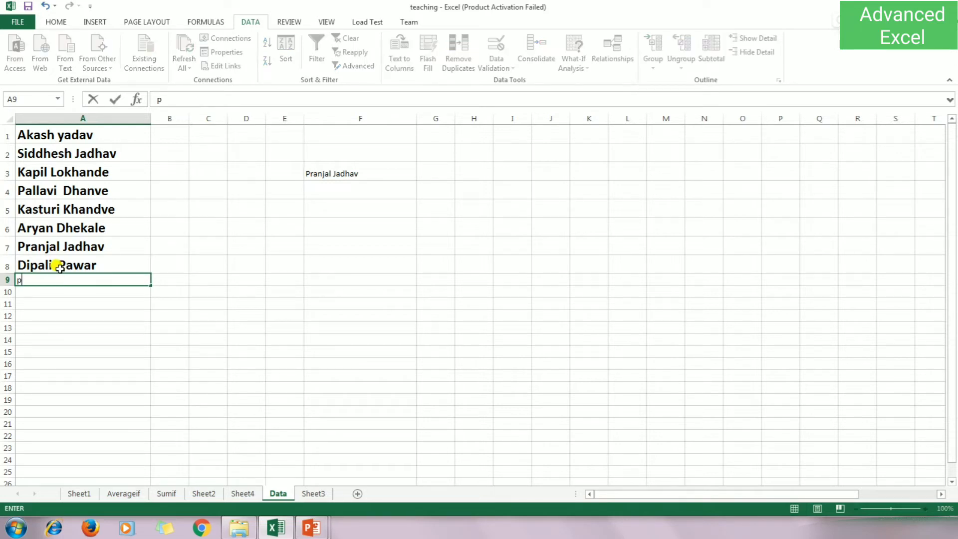
# Enter P in A9, replacing the lowercase p typed first
pyautogui.write('p')
pyautogui.press('Return')
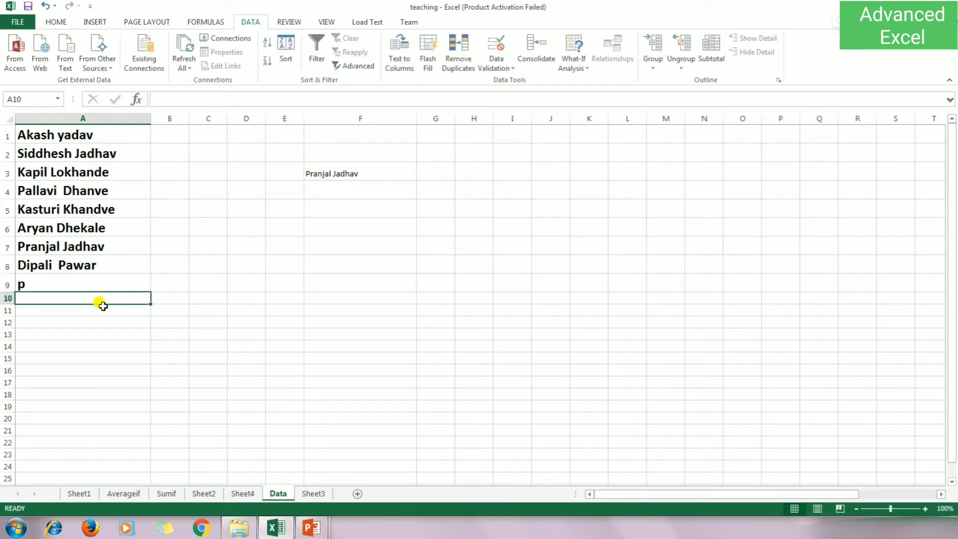
pyautogui.click(66, 283)
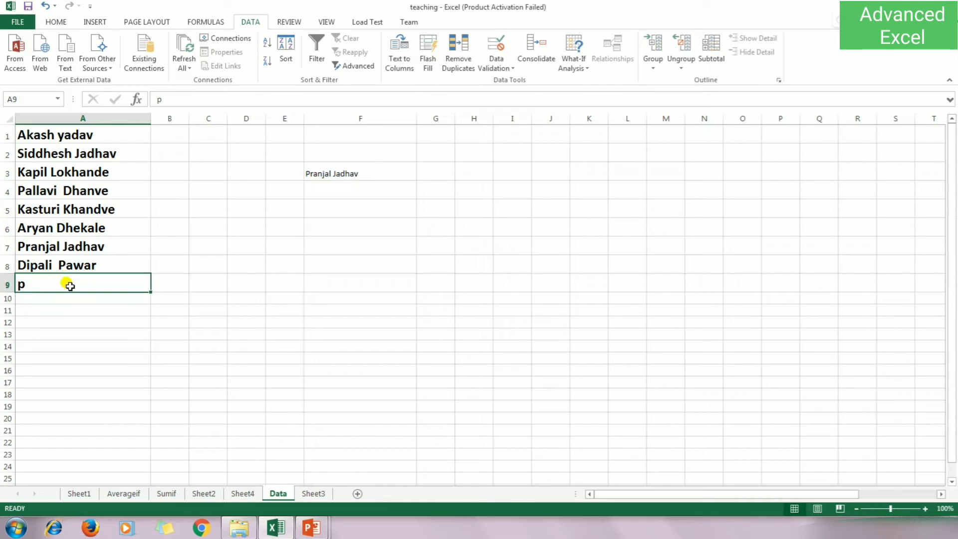
pyautogui.press('Delete')
pyautogui.write('P')
pyautogui.press('Return')
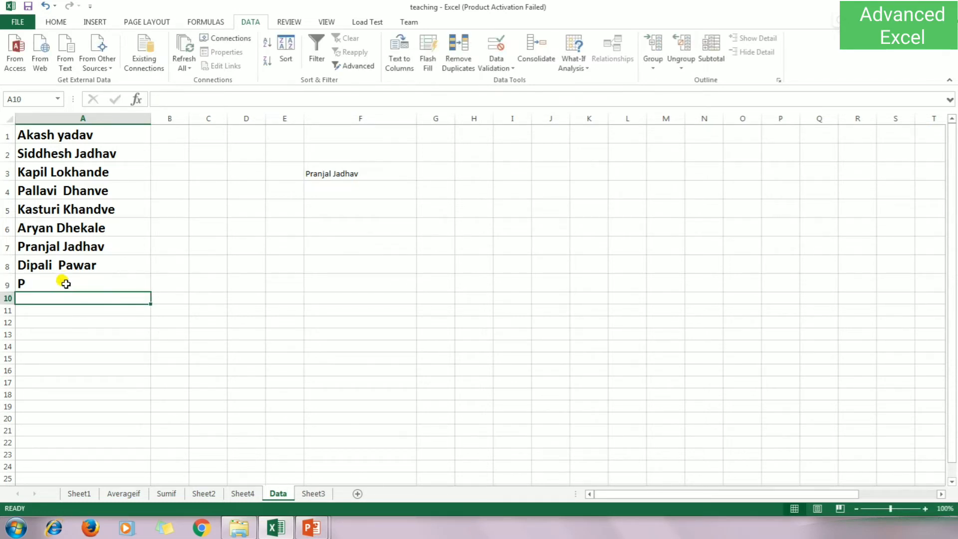
# Enter Q, R, S and T in cells A10 through A13
pyautogui.write('Q')
pyautogui.press('Return')
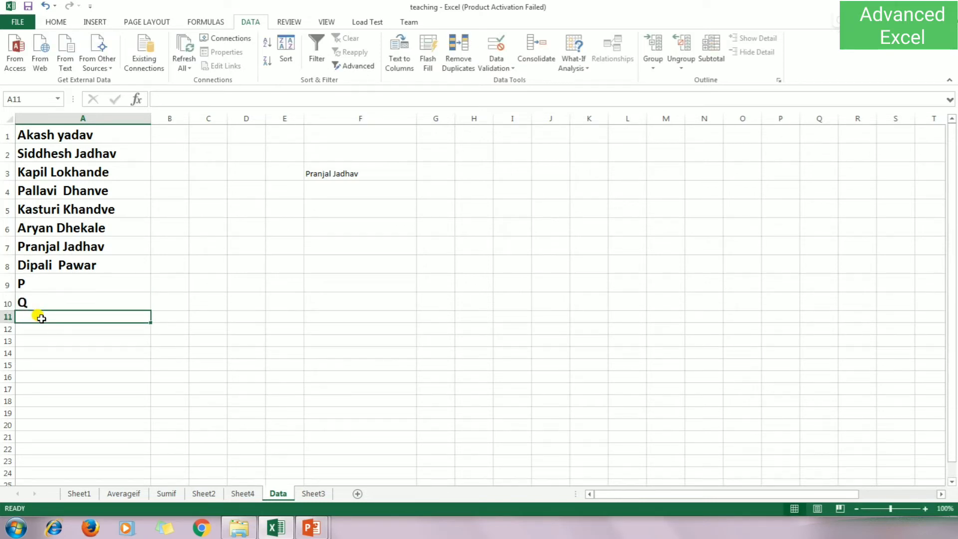
pyautogui.write('R')
pyautogui.press('Return')
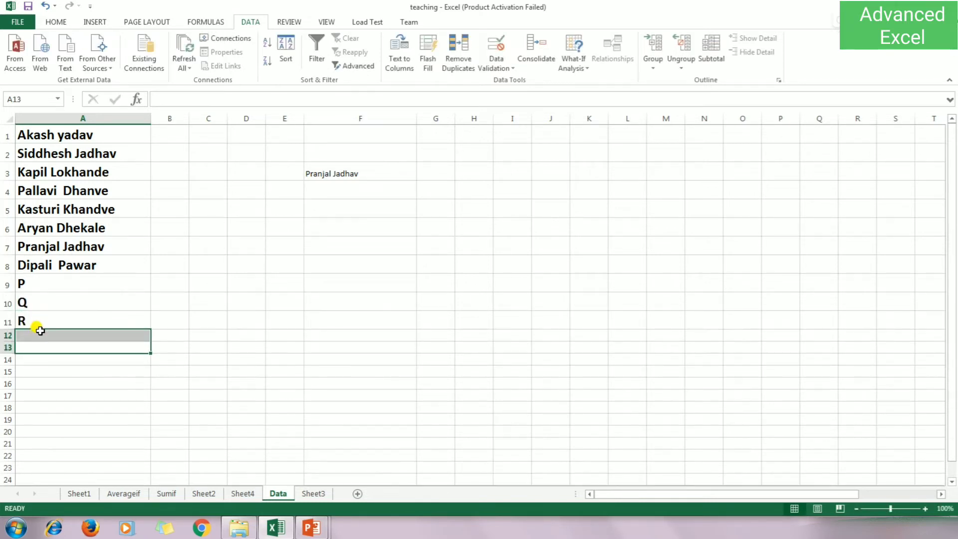
pyautogui.write('SD')
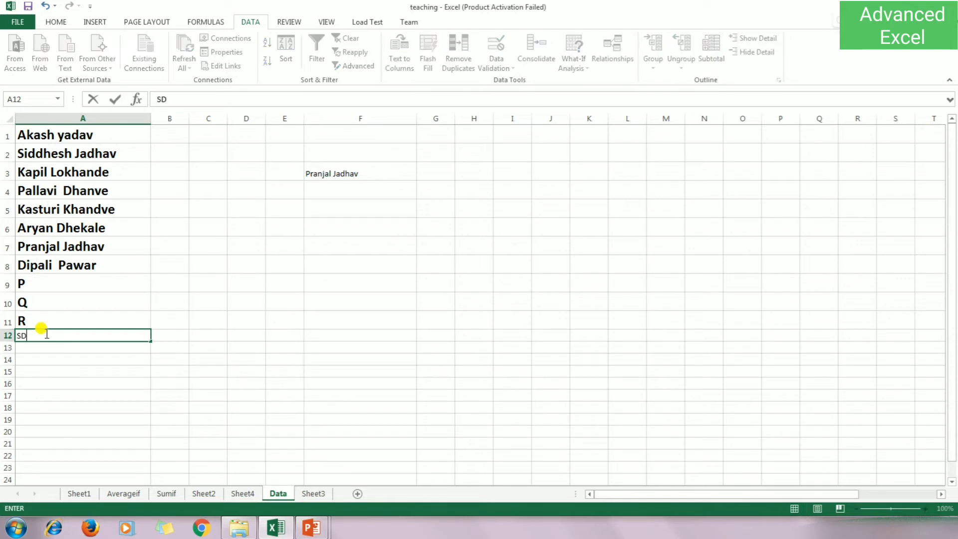
pyautogui.press('BackSpace')
pyautogui.press('Return')
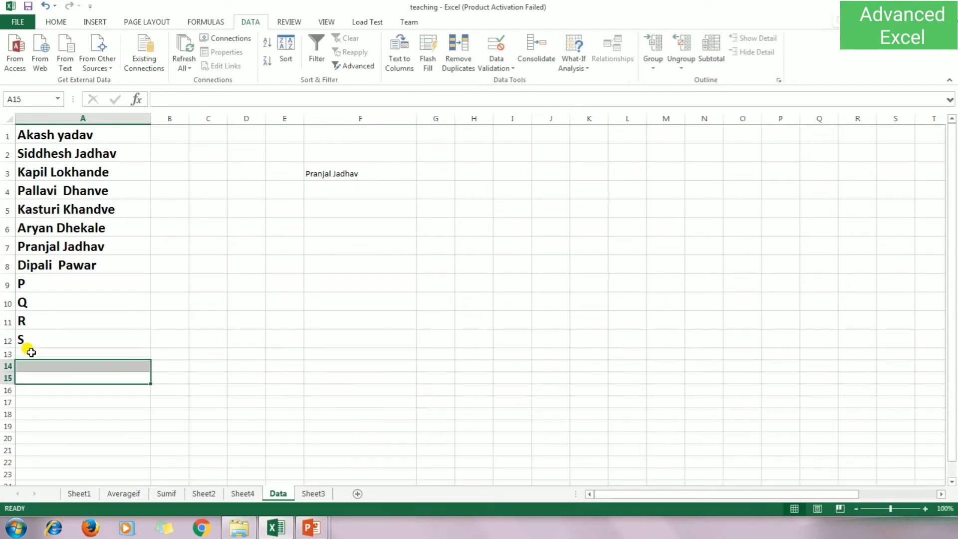
pyautogui.write('T')
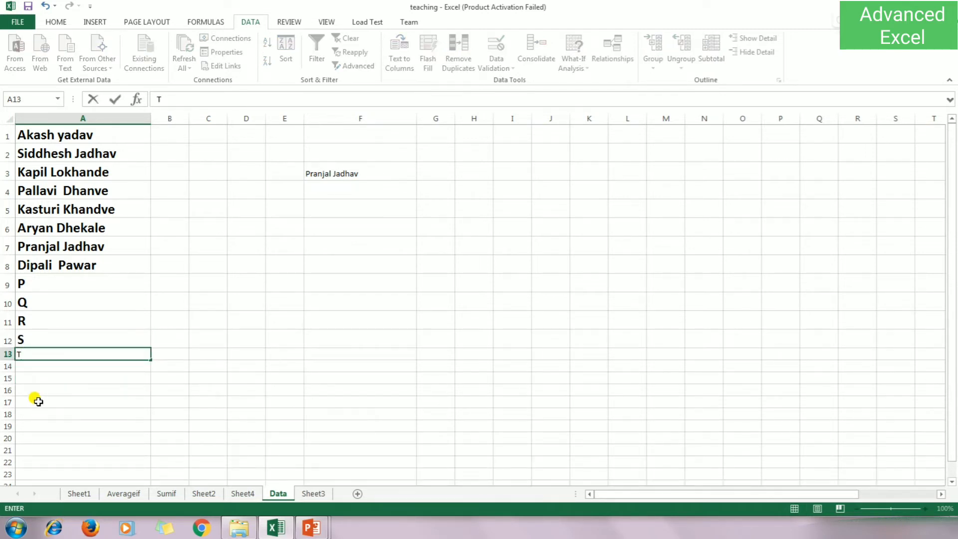
pyautogui.moveTo(34, 399); pyautogui.dragTo(38, 398)
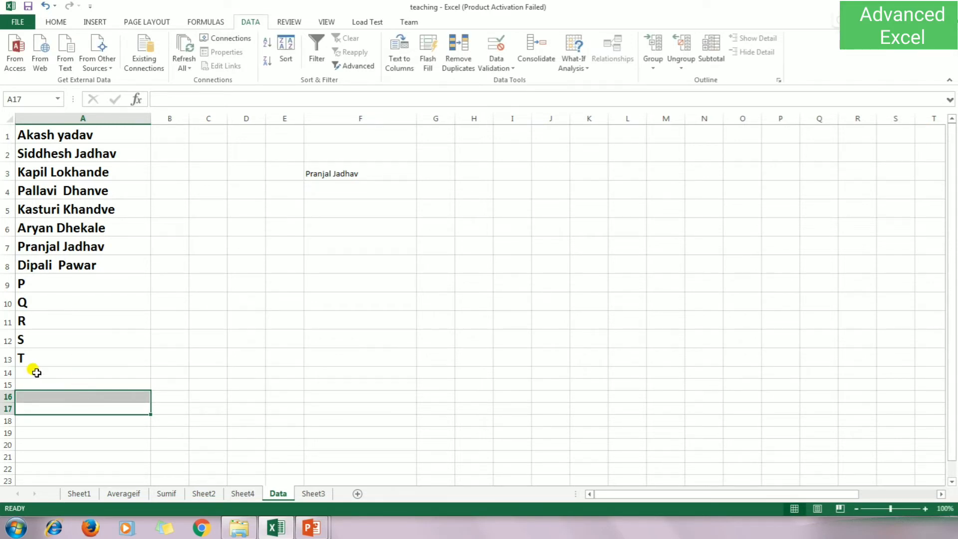
pyautogui.click(361, 175)
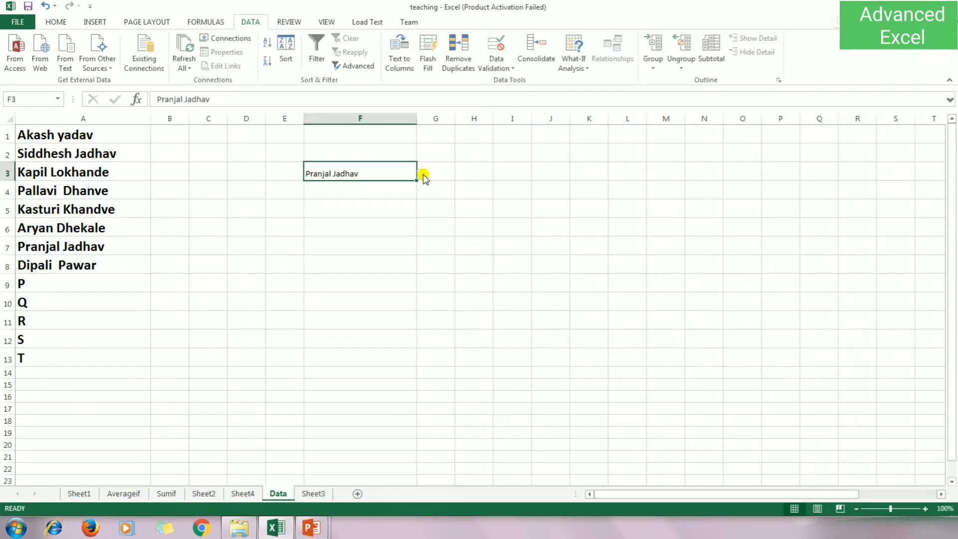
pyautogui.click(423, 175)
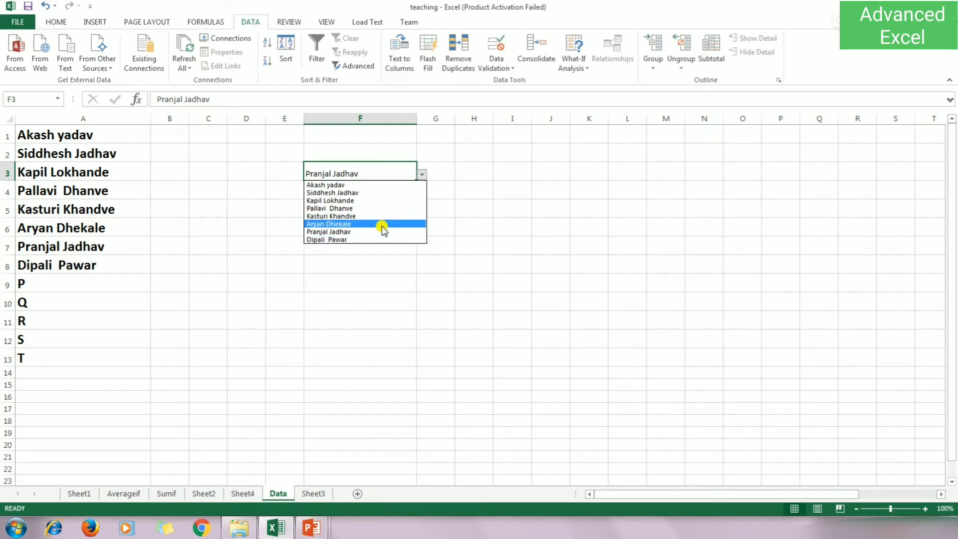
pyautogui.click(369, 258)
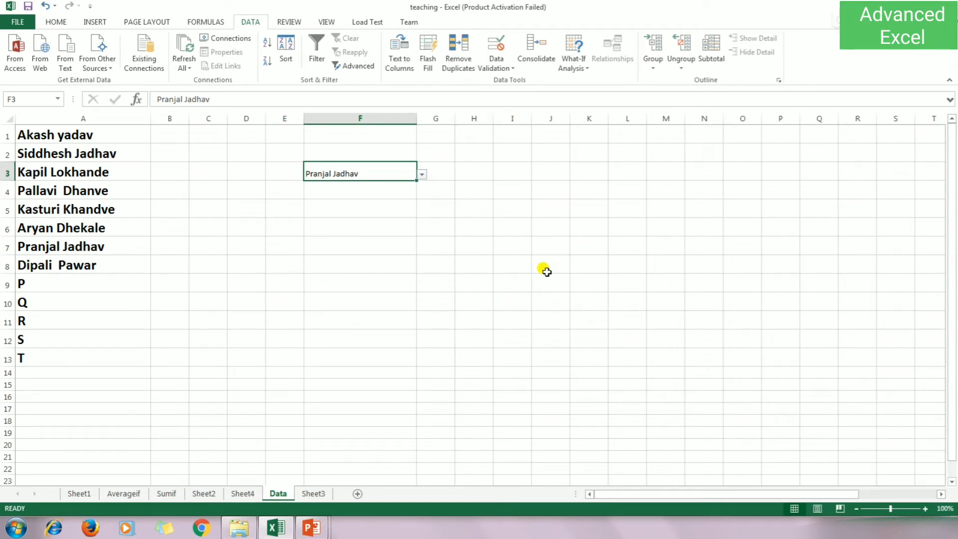
# Change F3's list source to $A$1:$A$13 and check the dropdown now shows P to T
pyautogui.click(509, 70)
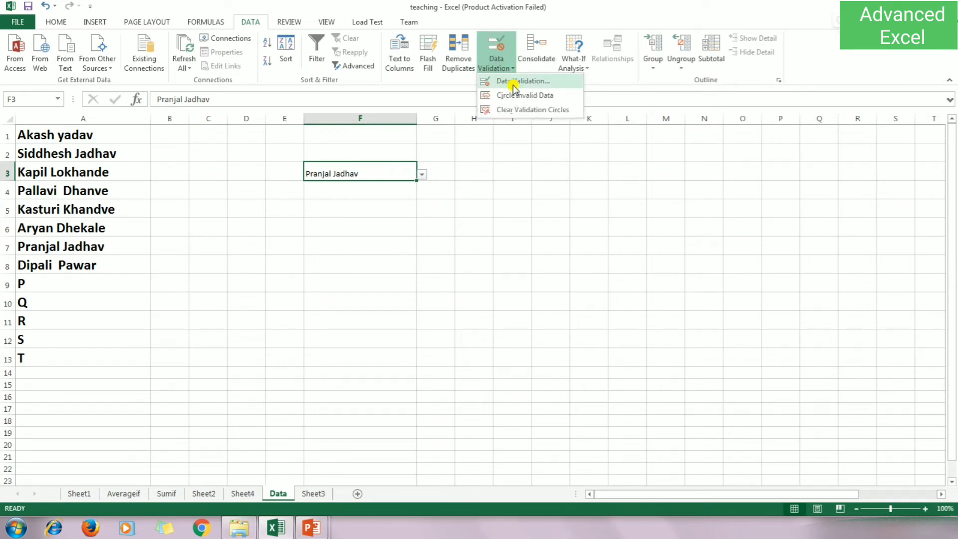
pyautogui.click(514, 82)
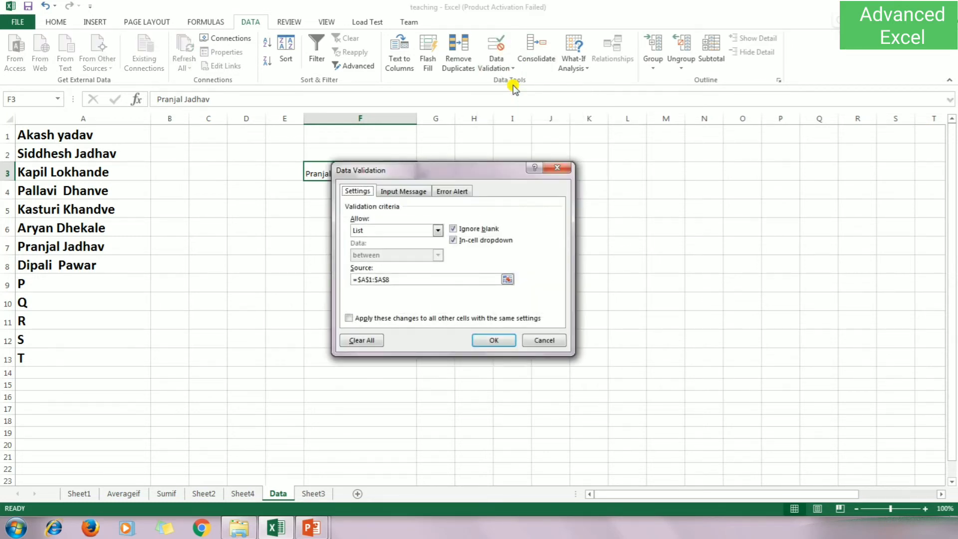
pyautogui.click(403, 277)
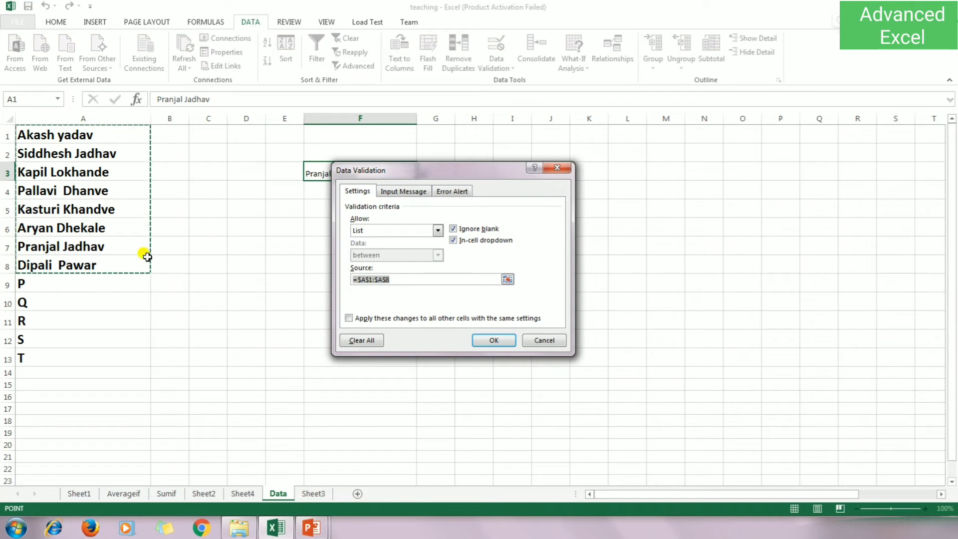
pyautogui.moveTo(73, 135); pyautogui.dragTo(85, 358)
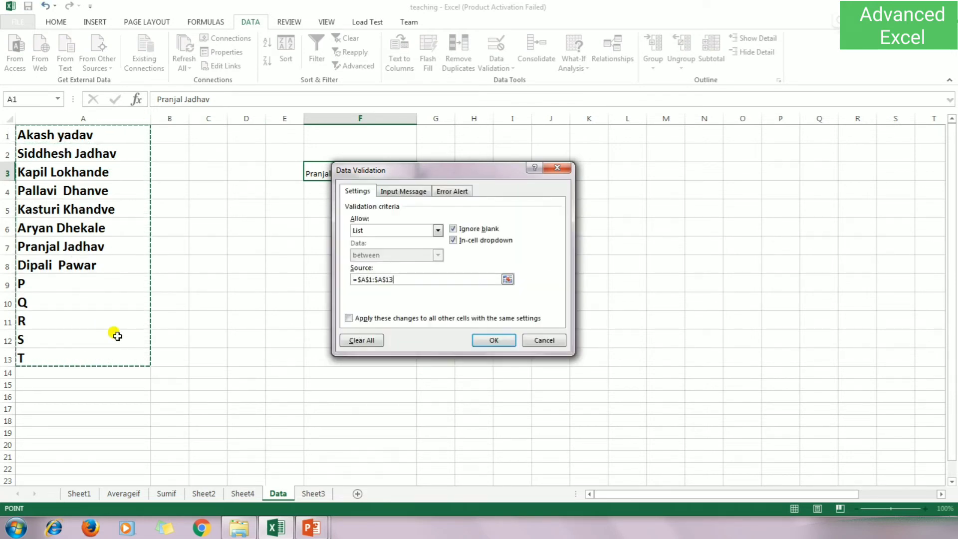
pyautogui.click(495, 340)
pyautogui.click(422, 175)
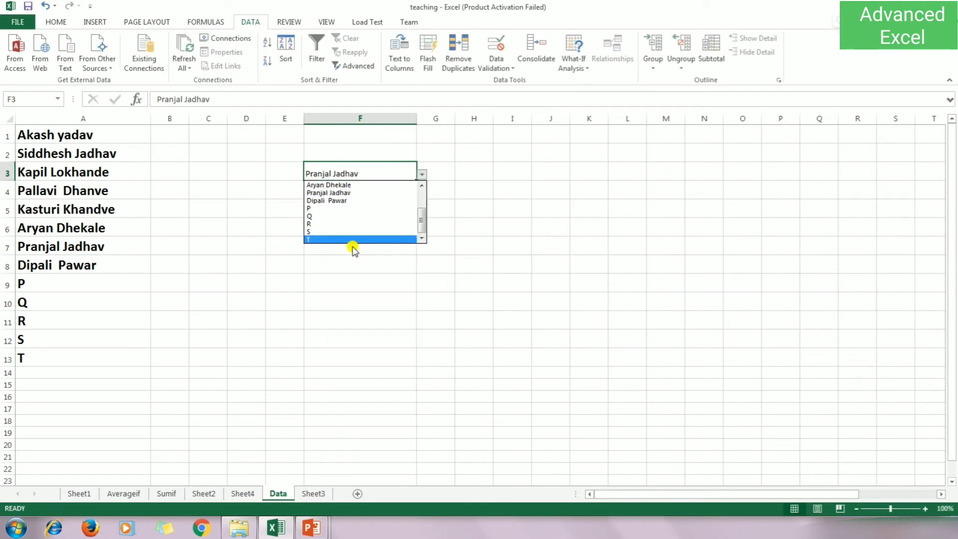
# Select cells near the top of the city list in column F
pyautogui.moveTo(421, 218); pyautogui.dragTo(422, 190)
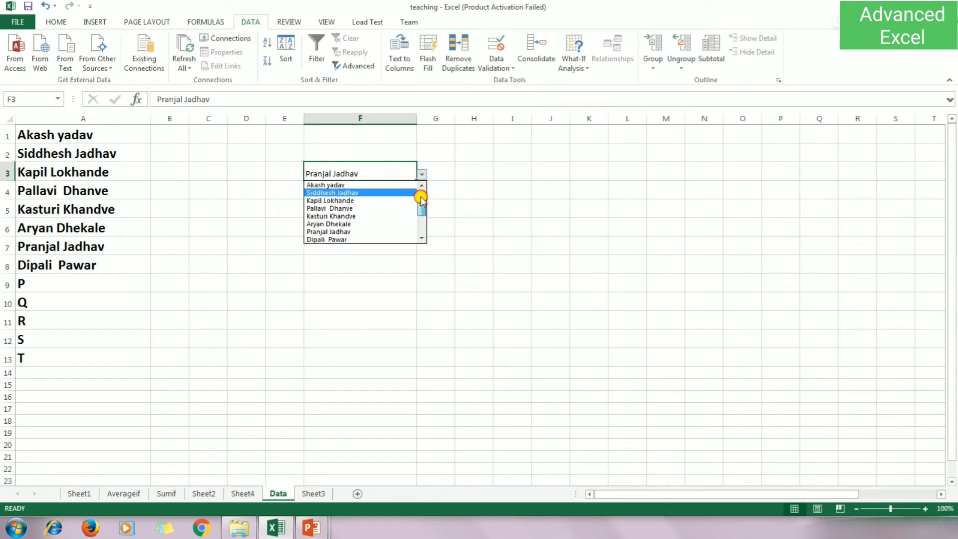
pyautogui.moveTo(421, 199)
pyautogui.mouseDown()
pyautogui.moveTo(419, 227)
pyautogui.moveTo(421, 189)
pyautogui.mouseUp()
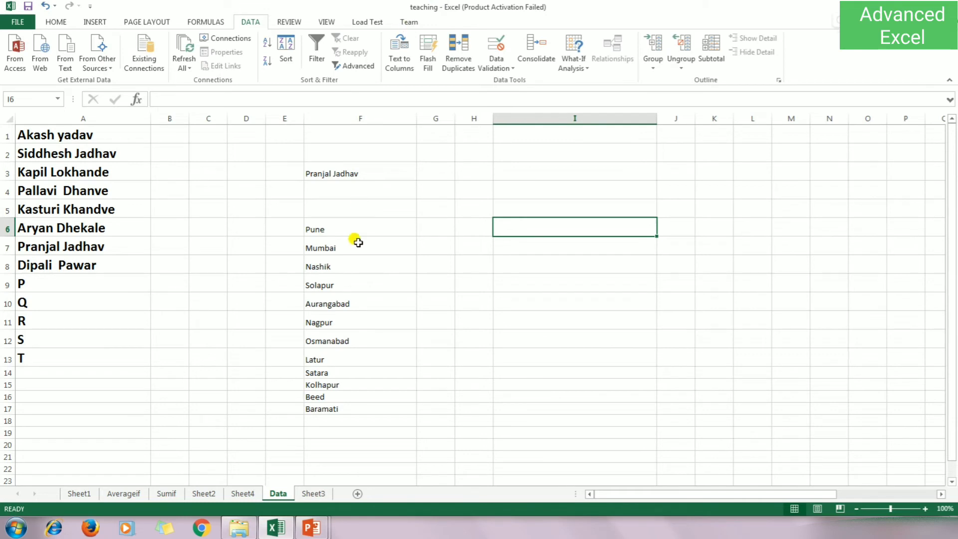
# Select the twelve city cells F6:F17
pyautogui.click(362, 230)
pyautogui.click(350, 283)
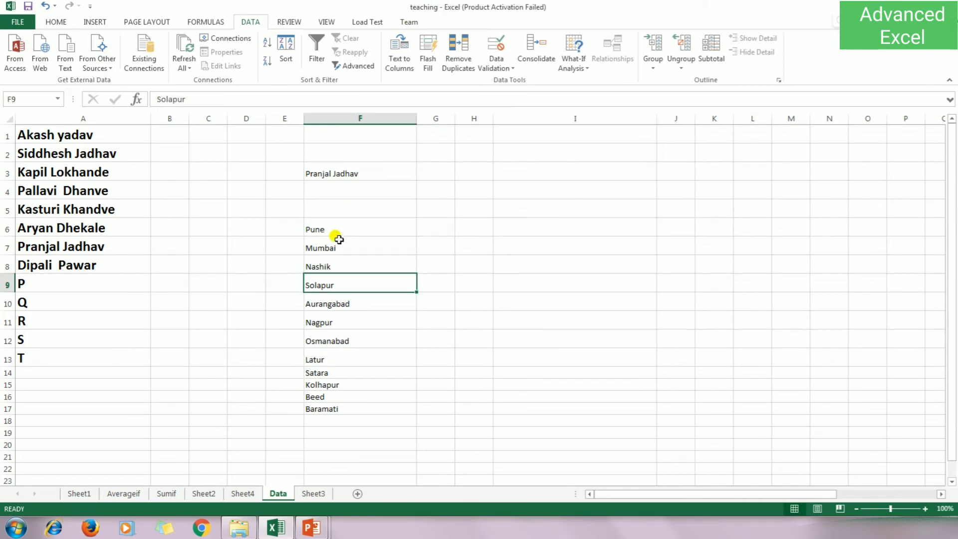
pyautogui.moveTo(338, 229); pyautogui.dragTo(340, 408)
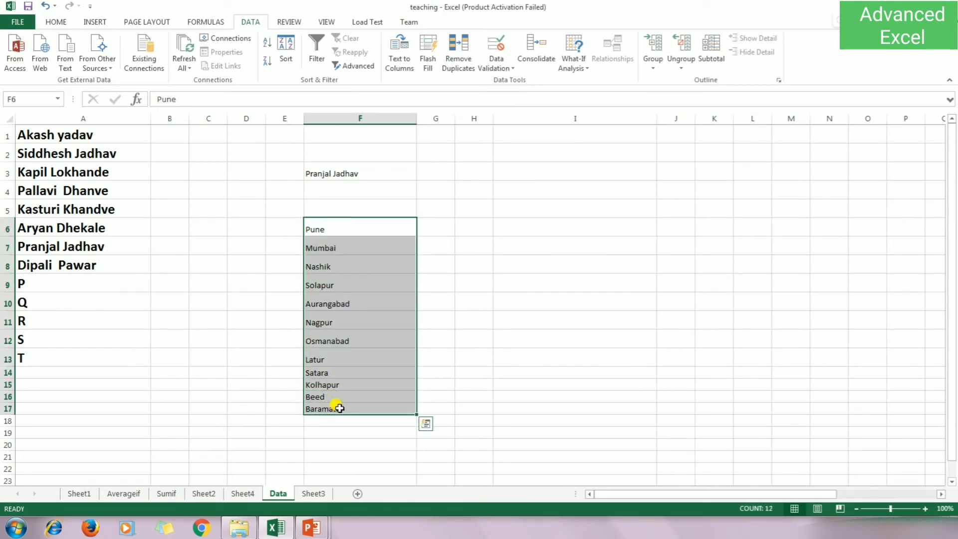
pyautogui.click(471, 282)
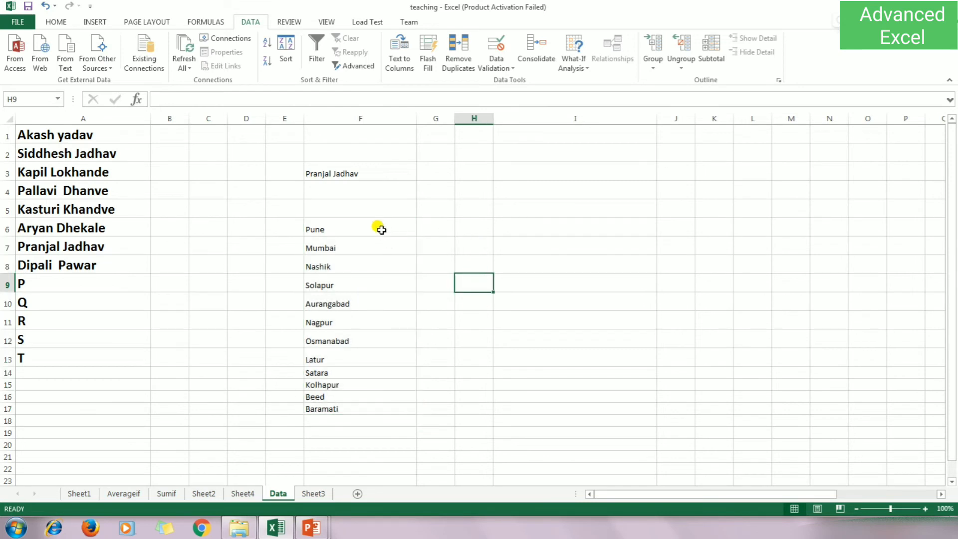
pyautogui.moveTo(381, 229); pyautogui.dragTo(370, 405)
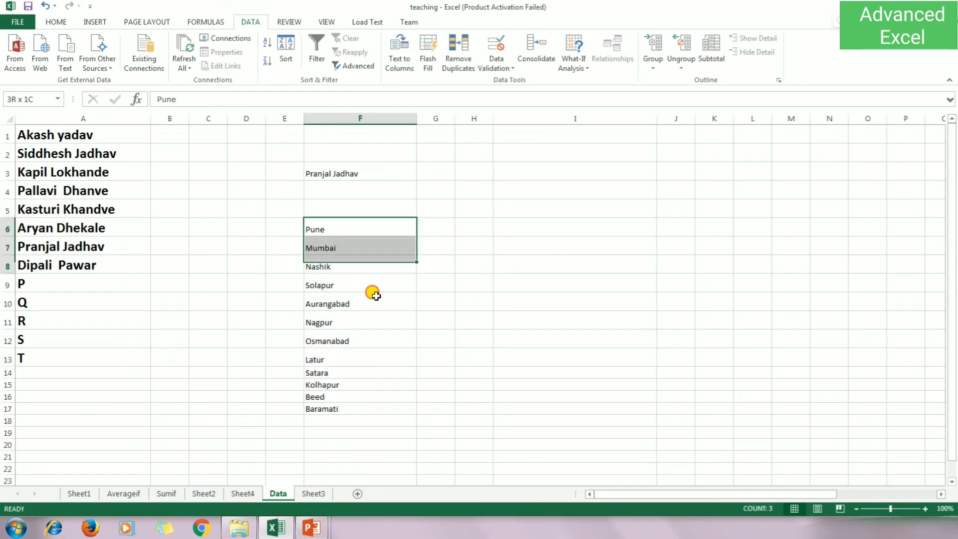
# Give cell I6 a List data validation sourced from the cities in F6:F17
pyautogui.click(526, 228)
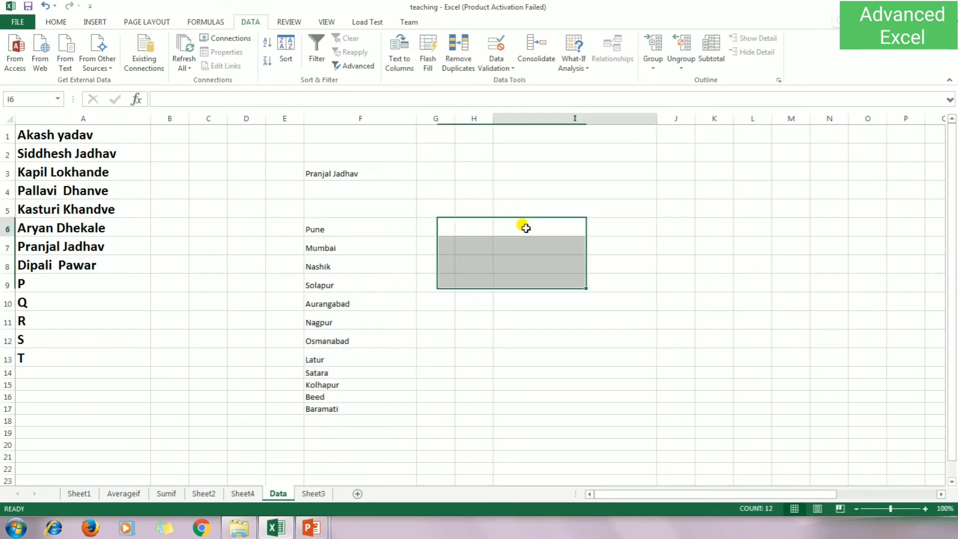
pyautogui.click(500, 68)
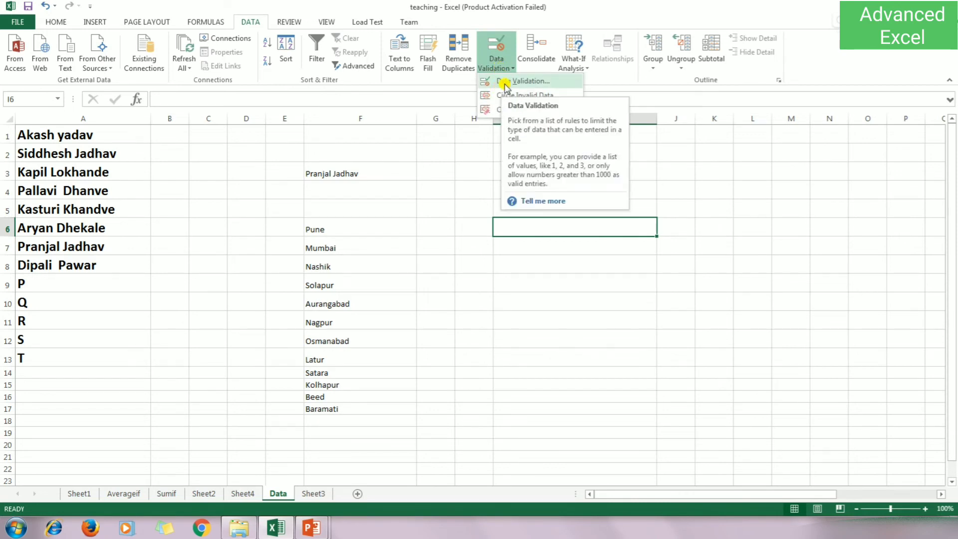
pyautogui.click(507, 82)
pyautogui.click(438, 231)
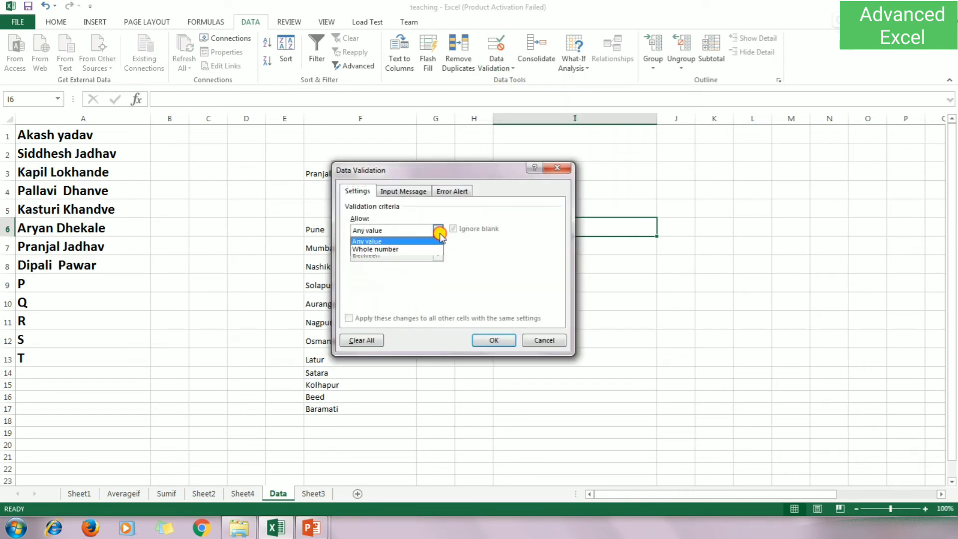
pyautogui.click(369, 265)
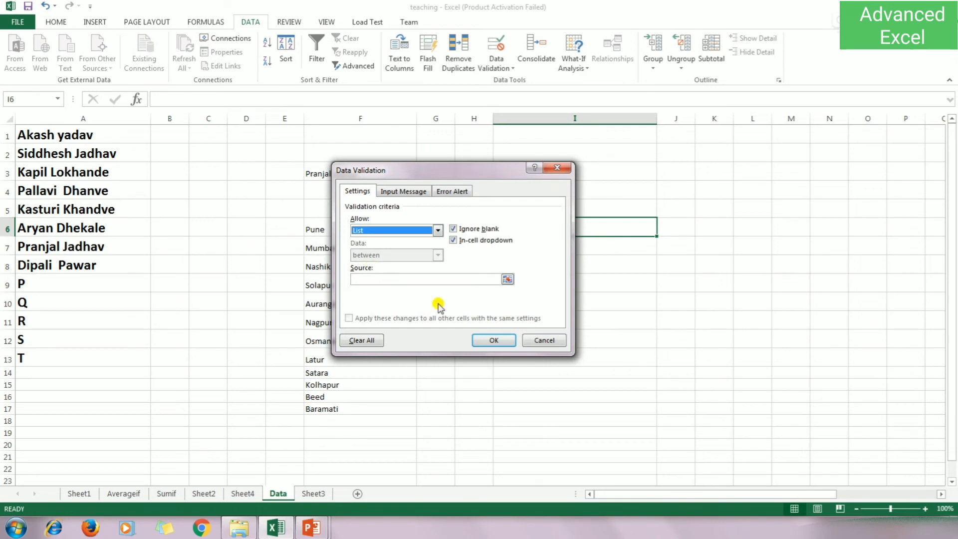
pyautogui.click(391, 280)
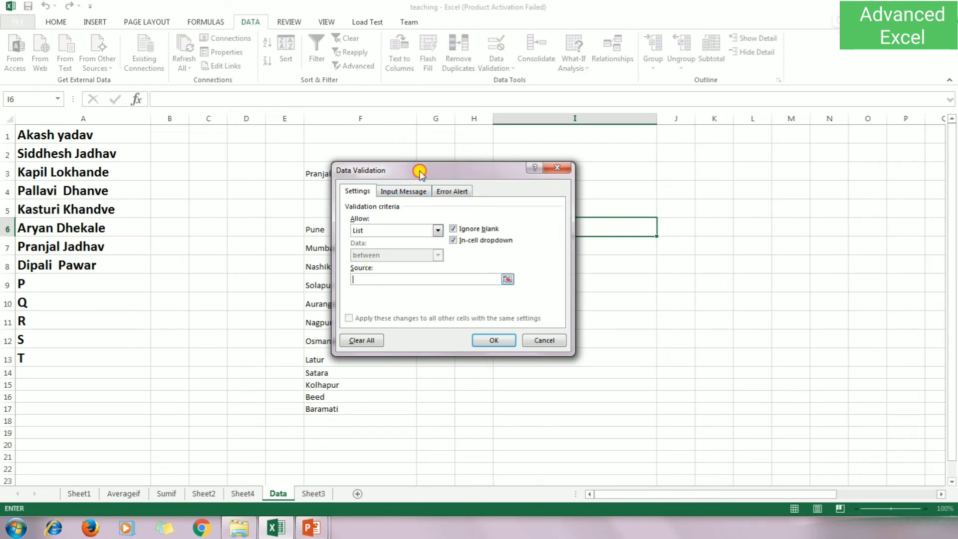
pyautogui.moveTo(420, 174); pyautogui.dragTo(605, 184)
pyautogui.moveTo(325, 229); pyautogui.dragTo(327, 410)
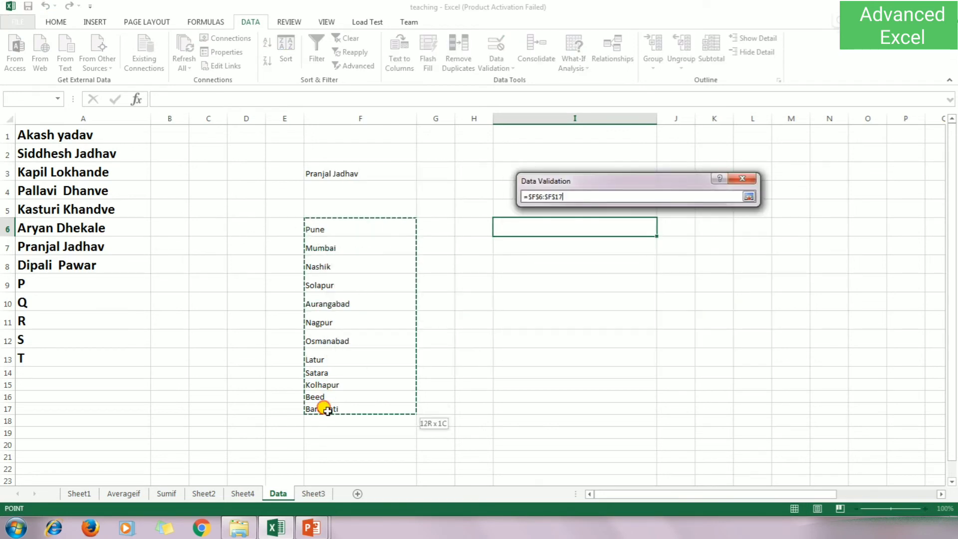
pyautogui.click(675, 352)
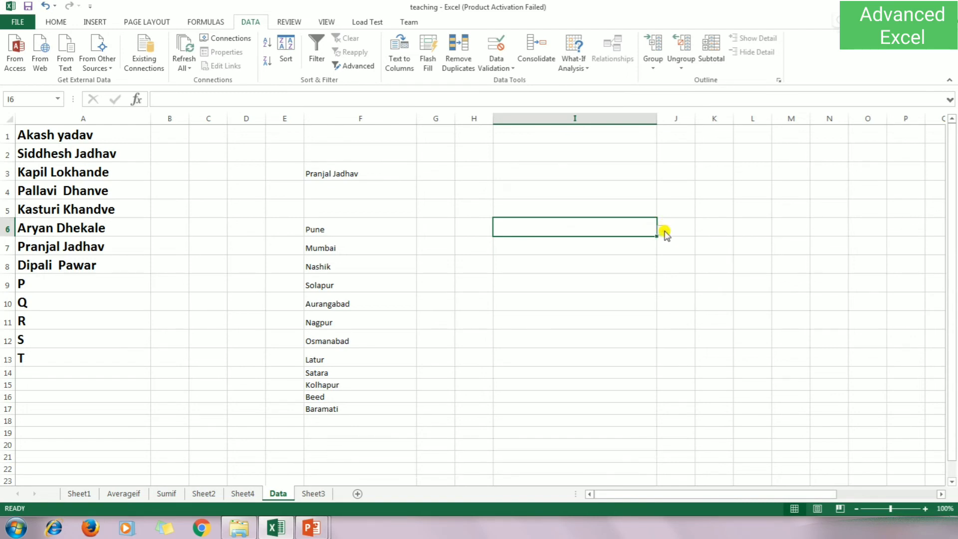
# Pick Mumbai, then Pune, from I6's city dropdown
pyautogui.click(663, 230)
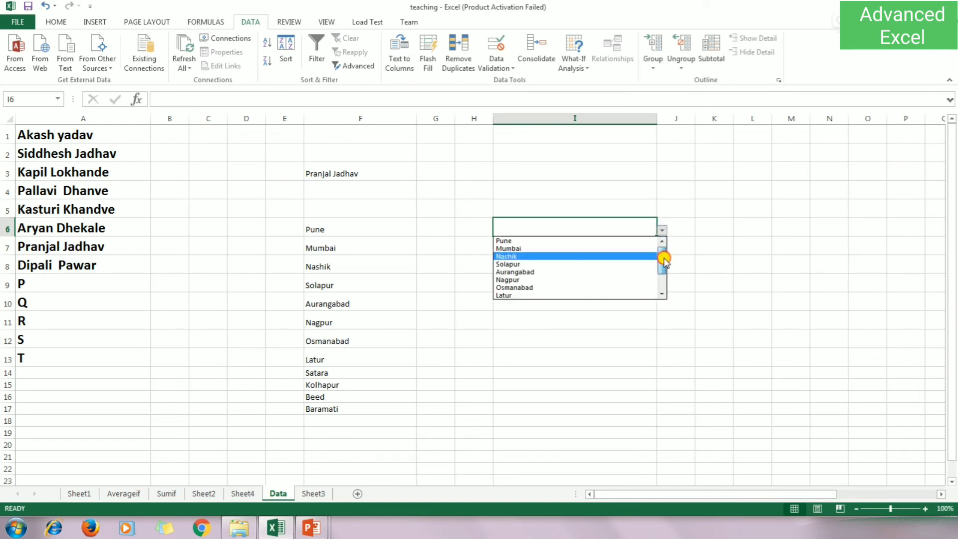
pyautogui.moveTo(662, 257)
pyautogui.mouseDown()
pyautogui.moveTo(662, 283)
pyautogui.moveTo(665, 264)
pyautogui.mouseUp()
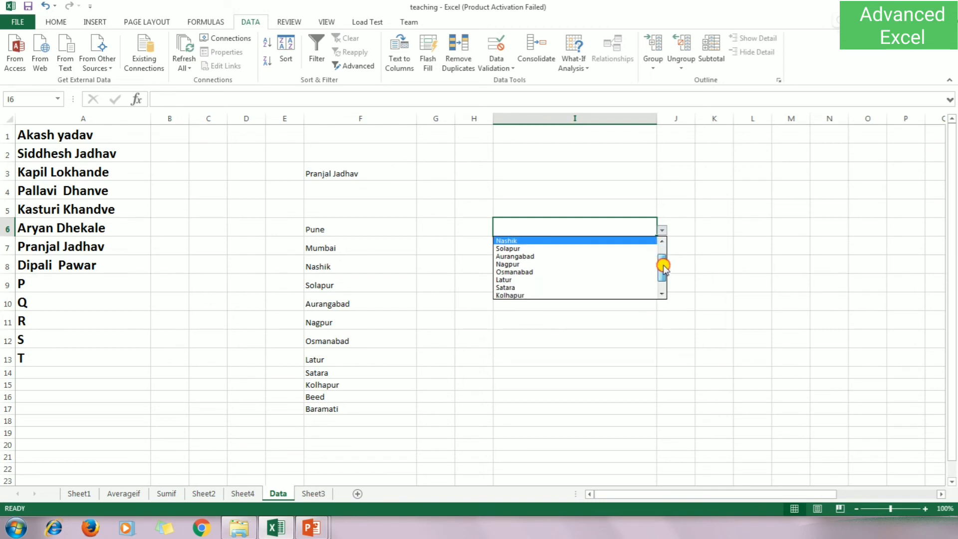
pyautogui.moveTo(666, 263); pyautogui.dragTo(663, 250)
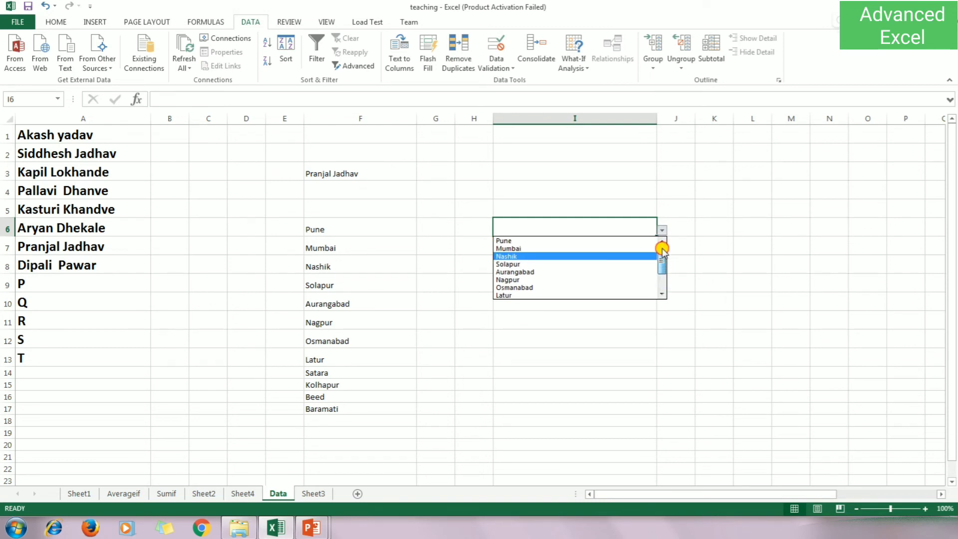
pyautogui.click(556, 249)
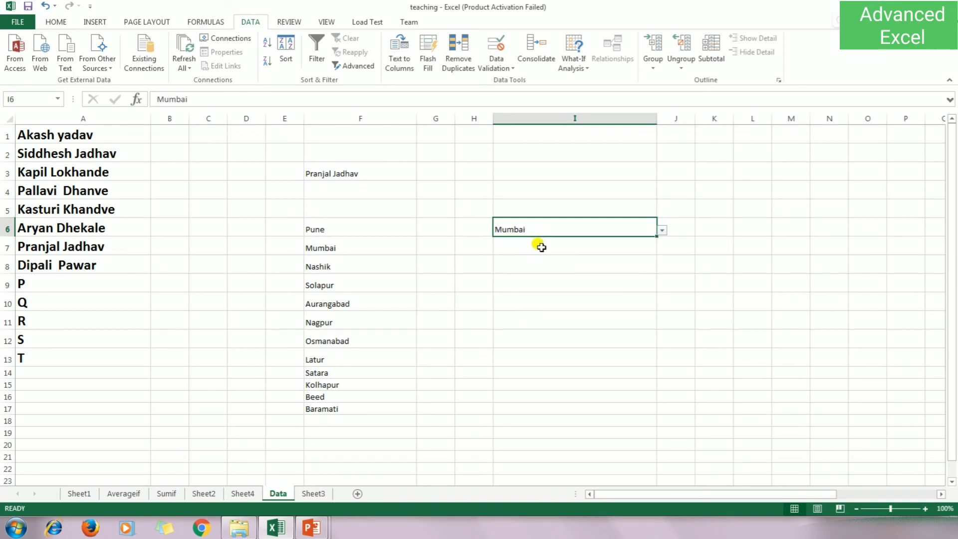
pyautogui.click(661, 230)
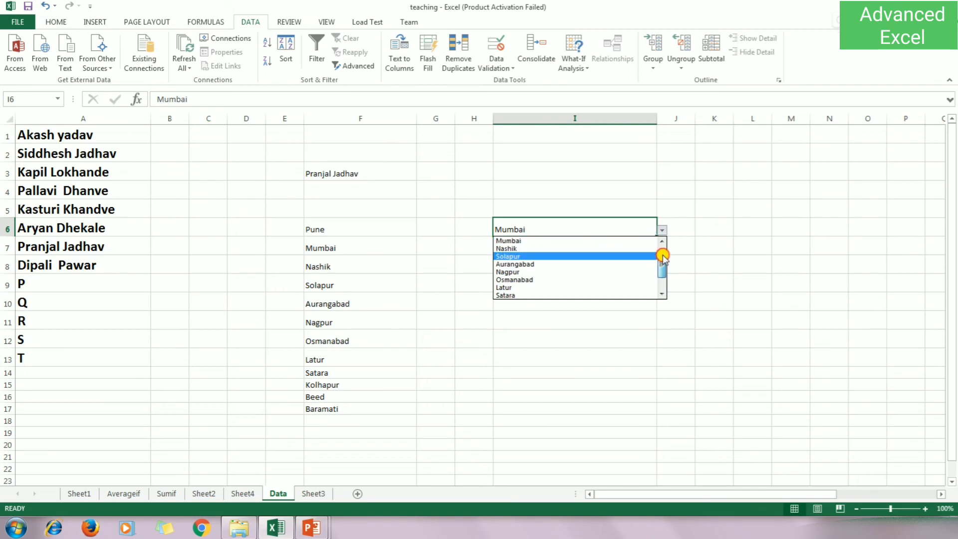
pyautogui.moveTo(661, 255); pyautogui.dragTo(662, 248)
pyautogui.click(570, 241)
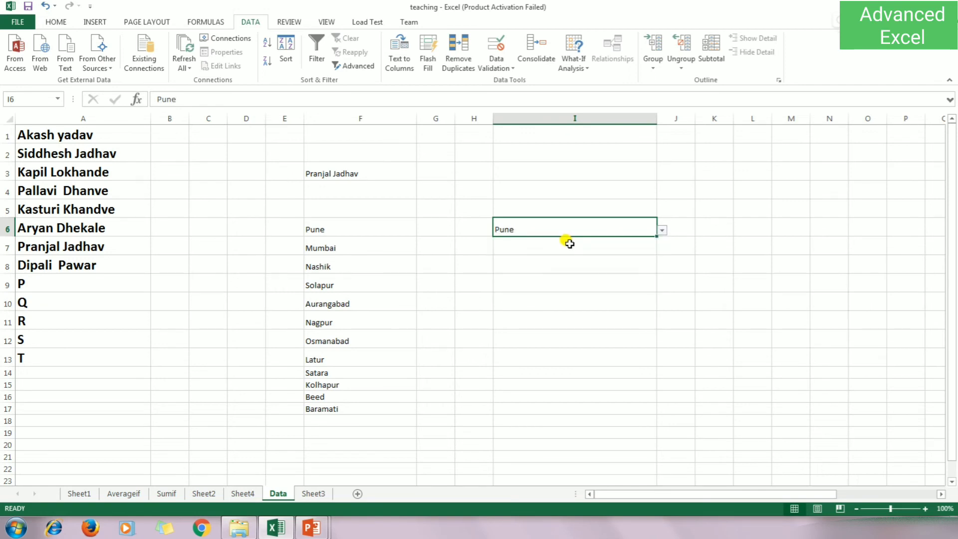
# Clear all data validation from I6 so it allows any value
pyautogui.click(501, 66)
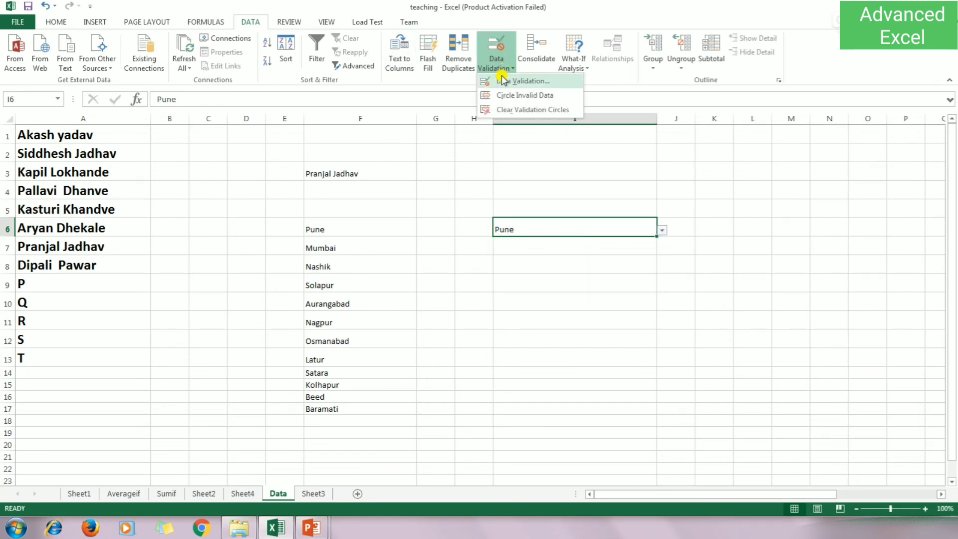
pyautogui.click(504, 81)
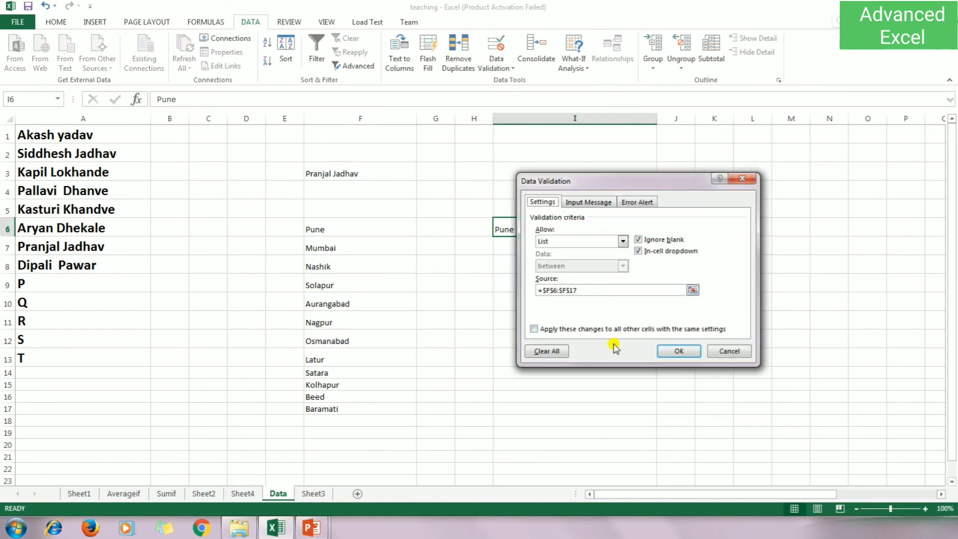
pyautogui.click(556, 352)
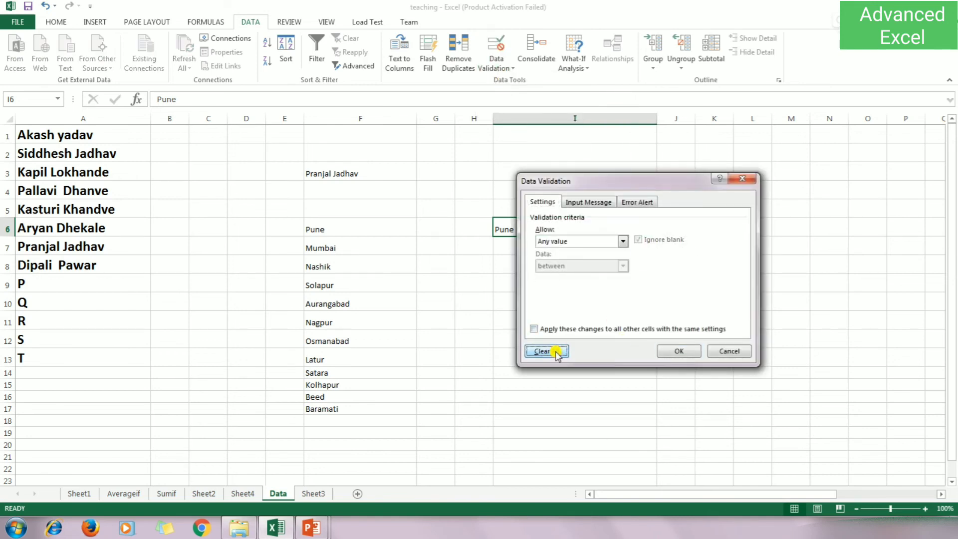
pyautogui.click(691, 352)
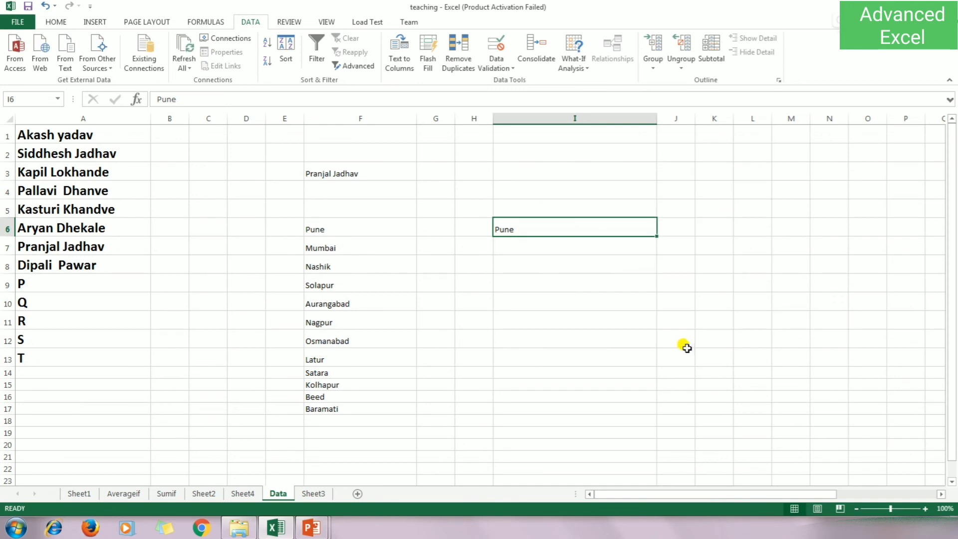